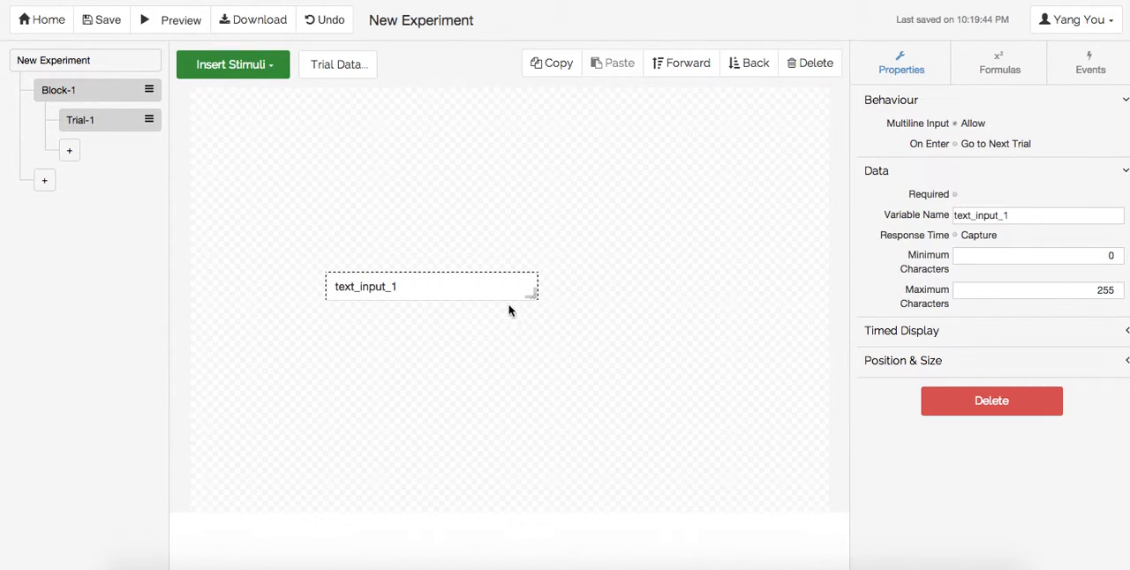
Enlarge the text input, move it to the canvas's lower middle, and toggle its multiline option off and back on
{"action": "left_click_drag", "start_coordinate": [535, 295], "coordinate": [628, 390]}
{"action": "left_click_drag", "start_coordinate": [510, 348], "coordinate": [548, 380]}
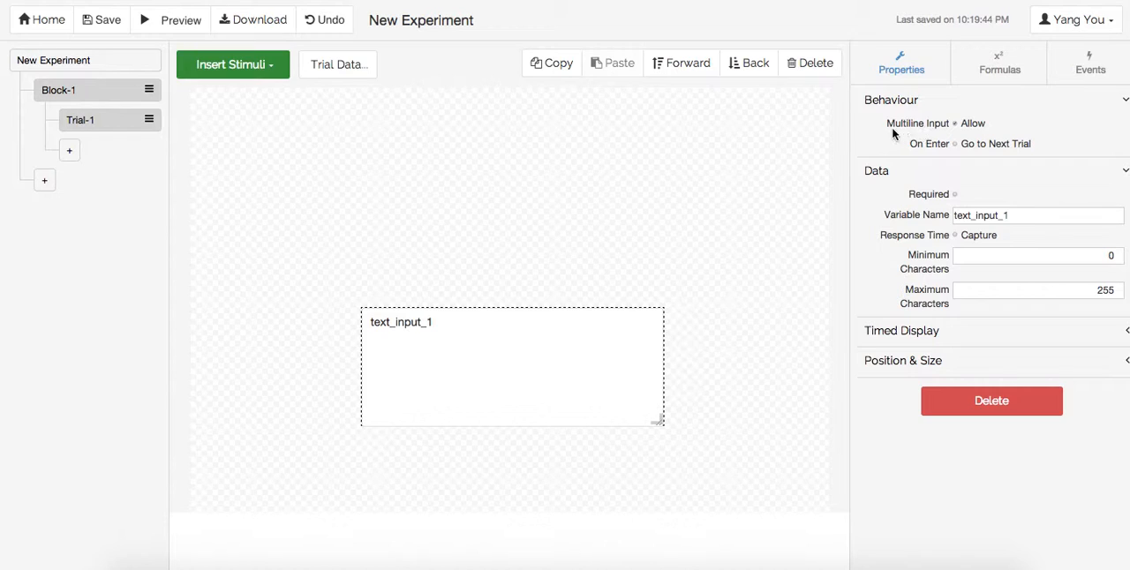
{"action": "left_click", "coordinate": [956, 128]}
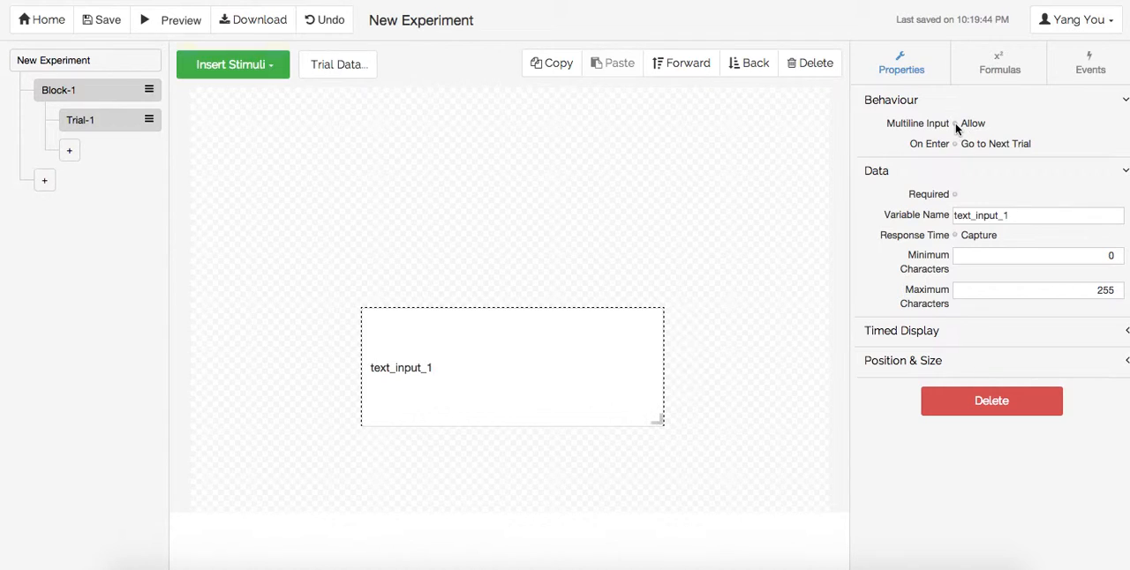
{"action": "left_click", "coordinate": [957, 128]}
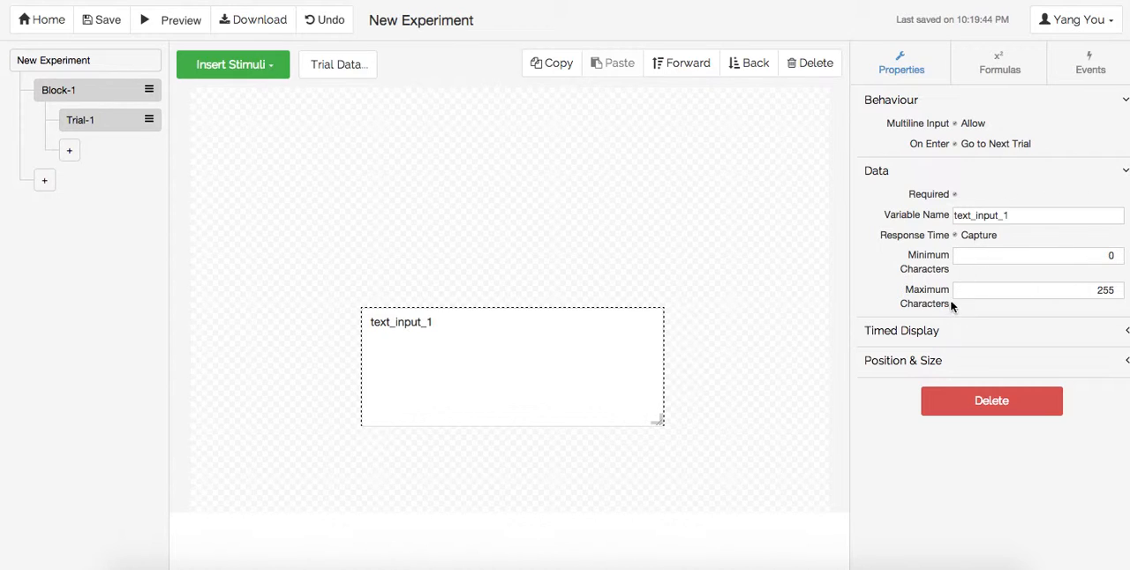
Set the text input's maximum characters to 144
{"action": "left_click_drag", "start_coordinate": [906, 256], "coordinate": [949, 258]}
{"action": "left_click_drag", "start_coordinate": [909, 291], "coordinate": [954, 291]}
{"action": "left_click", "coordinate": [1000, 290]}
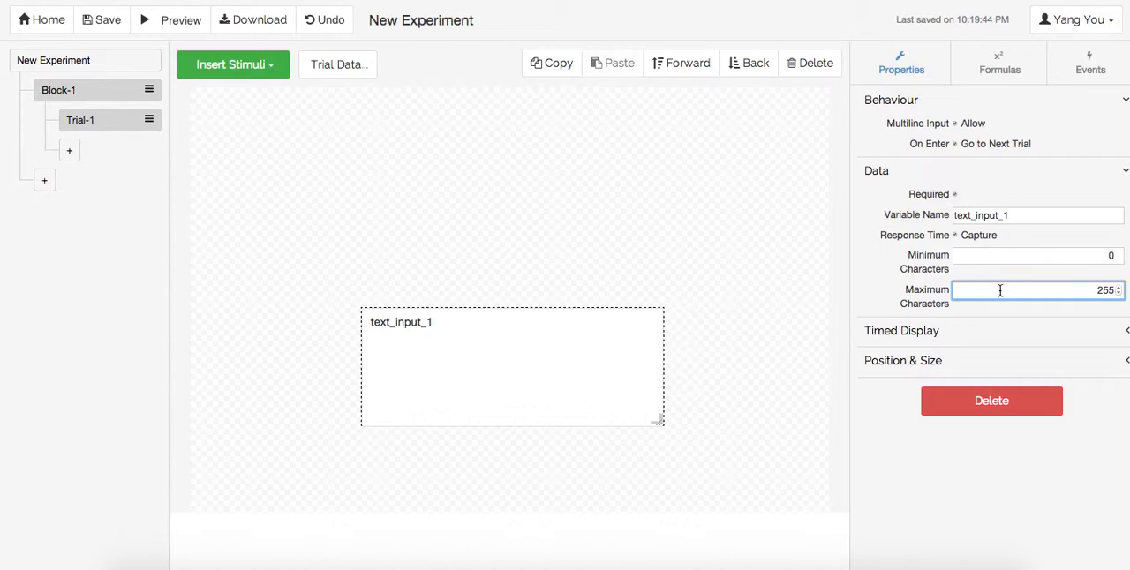
{"action": "double_click", "coordinate": [1000, 290]}
{"action": "type", "text": "144"}
{"action": "left_click", "coordinate": [885, 303]}
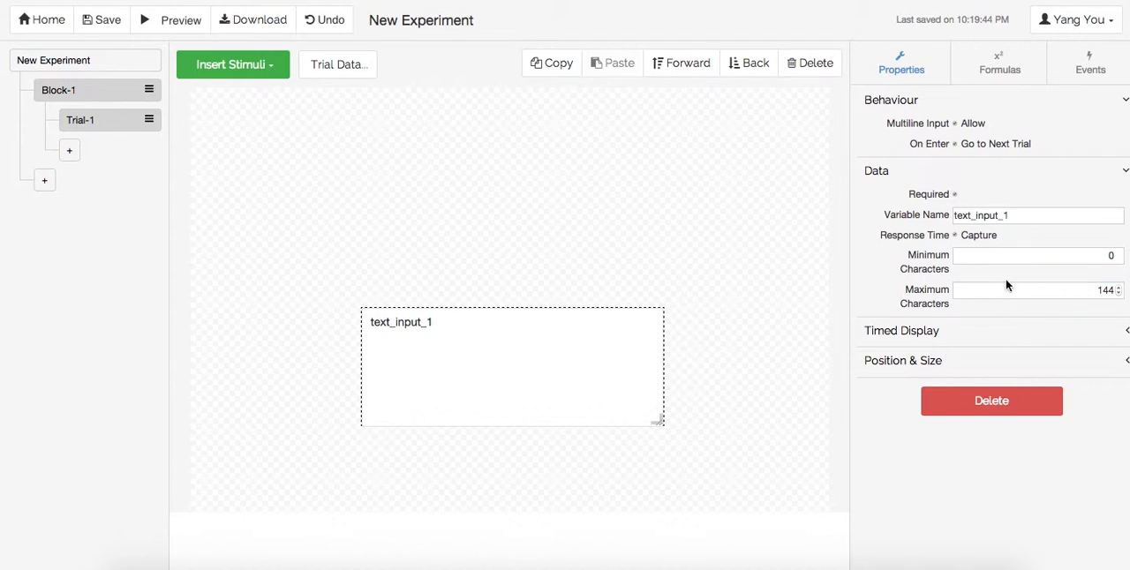
Raise the text input's maximum characters to 250000
{"action": "double_click", "coordinate": [1054, 288]}
{"action": "type", "text": "250000"}
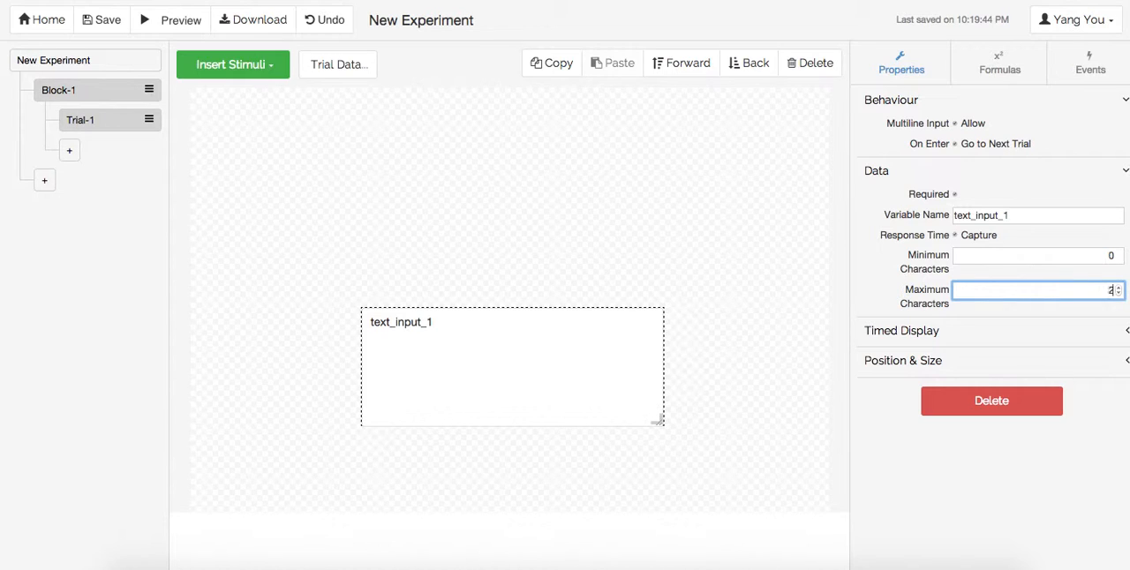
{"action": "left_click", "coordinate": [878, 265]}
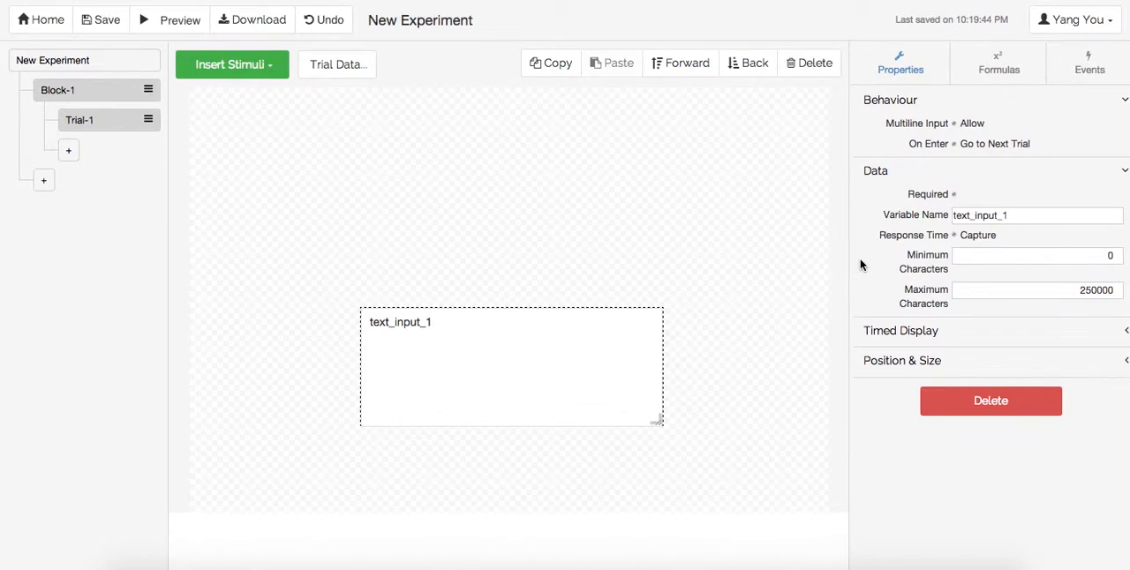
Enable timed display for the text input with Show After set to 2000 and Hide After left blank, and deselect it
{"action": "left_click", "coordinate": [902, 334]}
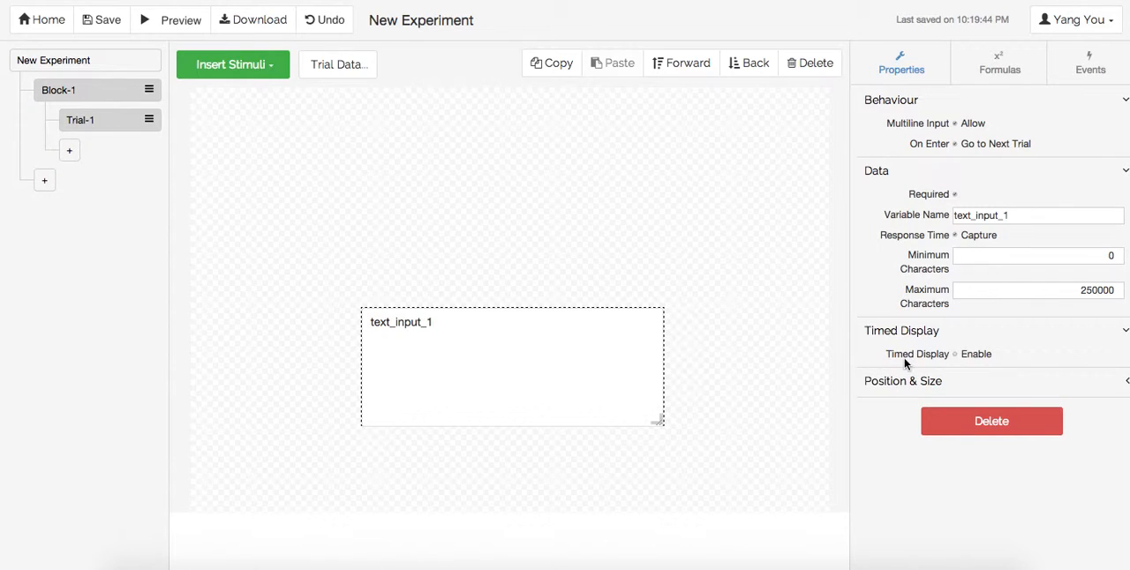
{"action": "left_click", "coordinate": [955, 355]}
{"action": "mouse_move", "coordinate": [947, 379]}
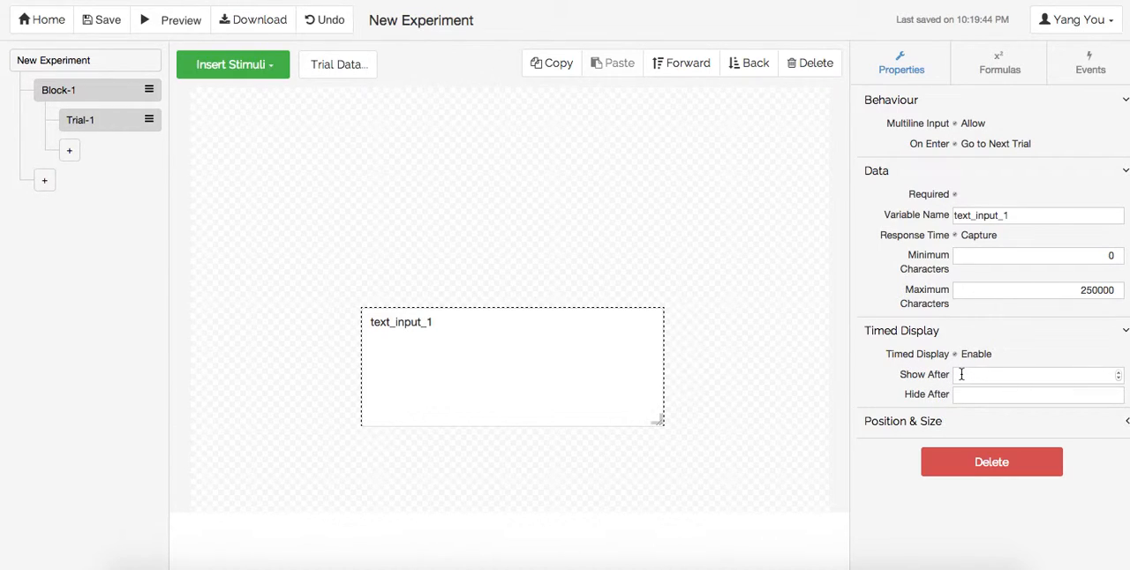
{"action": "left_click", "coordinate": [962, 375]}
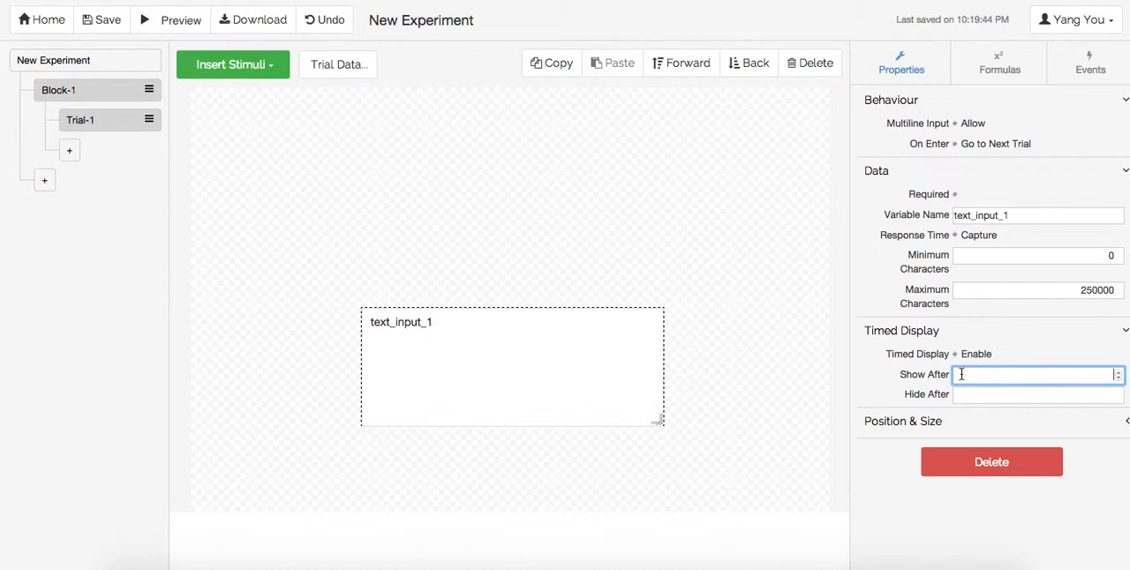
{"action": "type", "text": "2000"}
{"action": "left_click", "coordinate": [959, 394]}
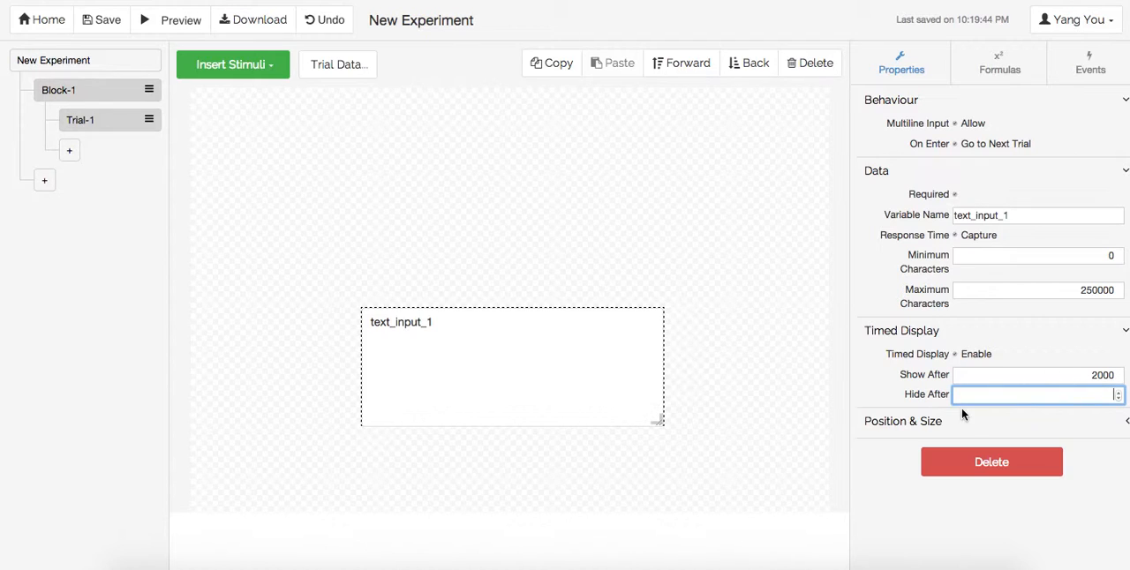
{"action": "left_click", "coordinate": [782, 356]}
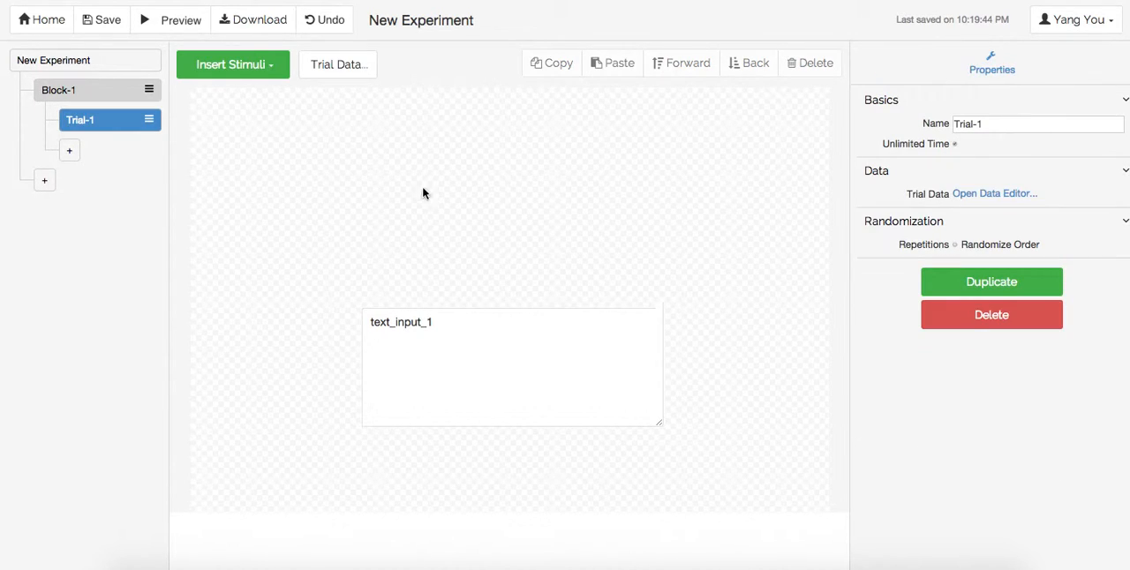
Insert a >> button, place it below the text input at the canvas's lower edge, and save the experiment
{"action": "left_click", "coordinate": [261, 72]}
{"action": "left_click", "coordinate": [246, 232]}
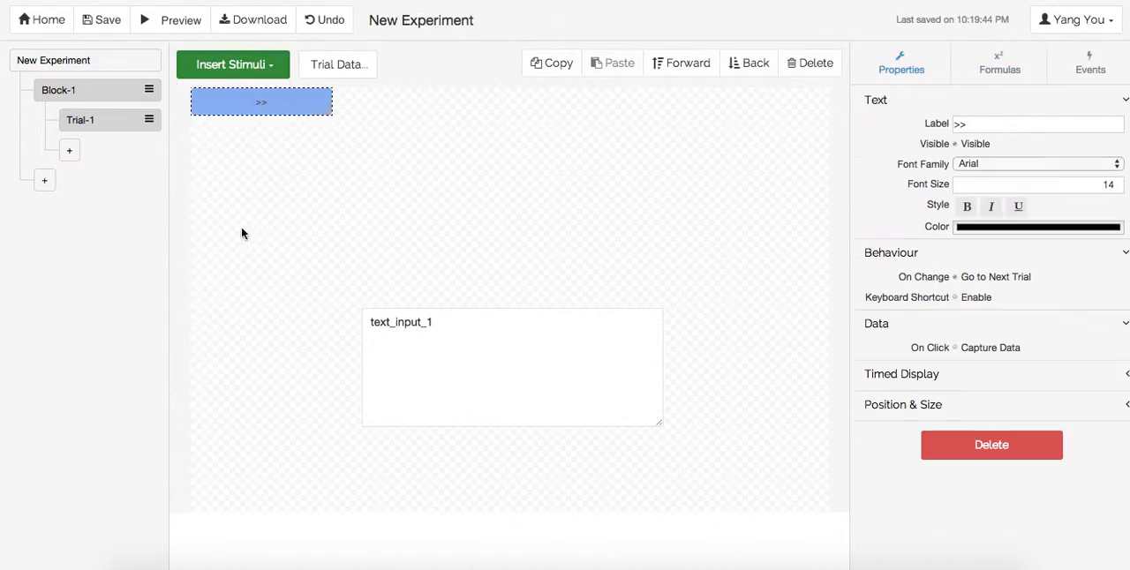
{"action": "left_click_drag", "start_coordinate": [283, 100], "coordinate": [527, 492]}
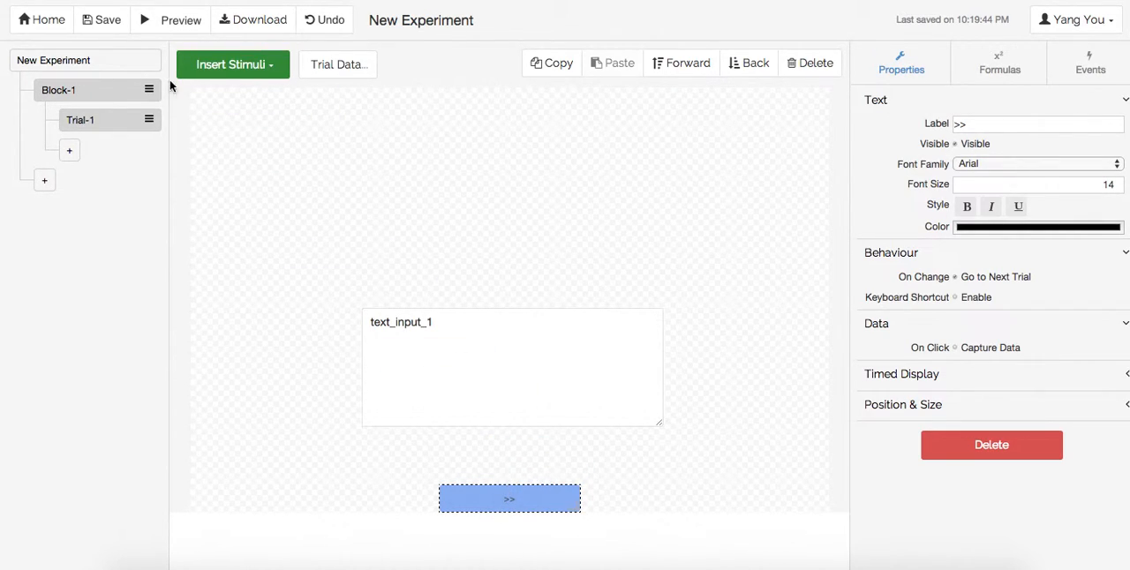
{"action": "left_click", "coordinate": [110, 20]}
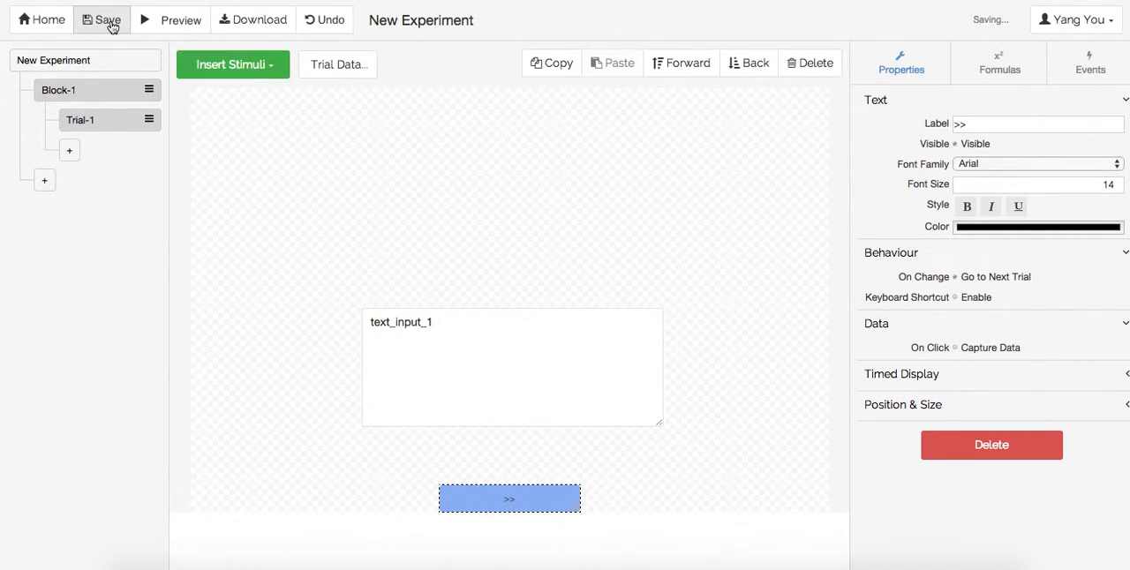
Preview the experiment and submit "i am giving a demo of text input areas." as the text response
{"action": "left_click", "coordinate": [176, 28]}
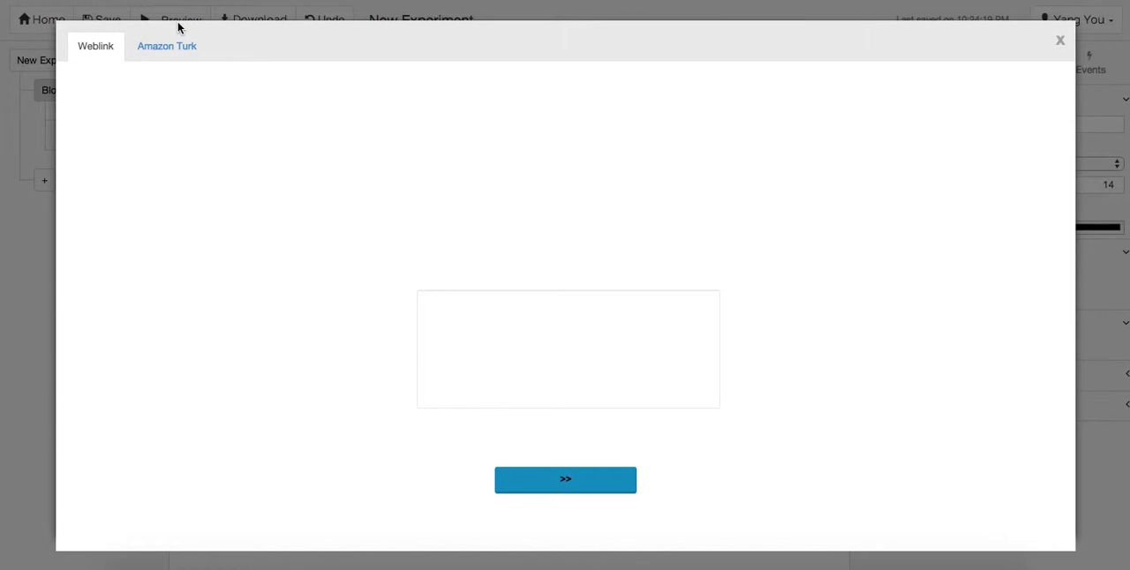
{"action": "left_click", "coordinate": [477, 344]}
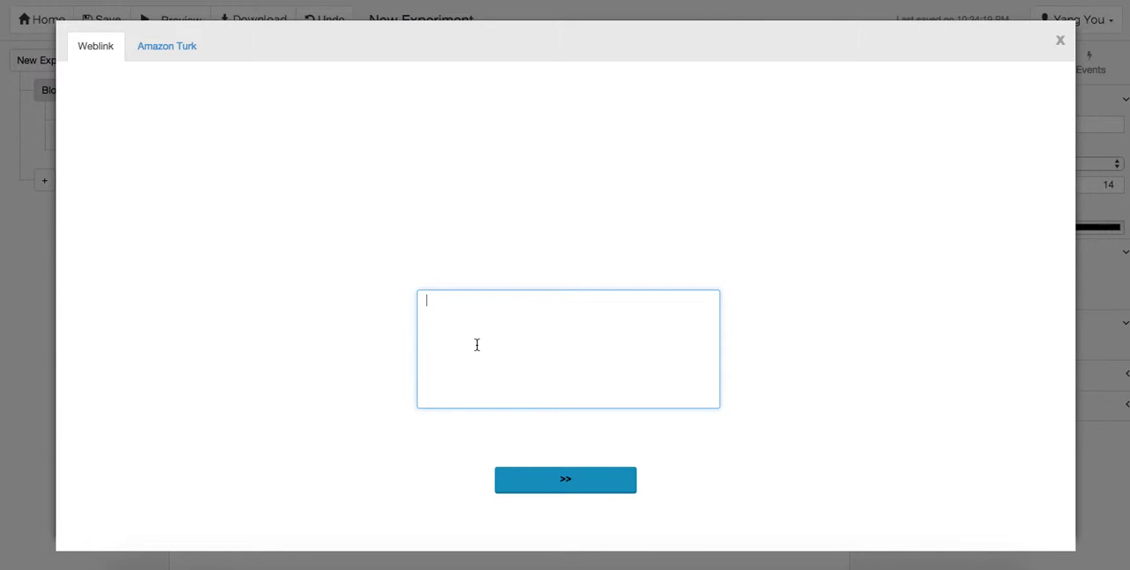
{"action": "type", "text": "i am giving a demo of text input areas."}
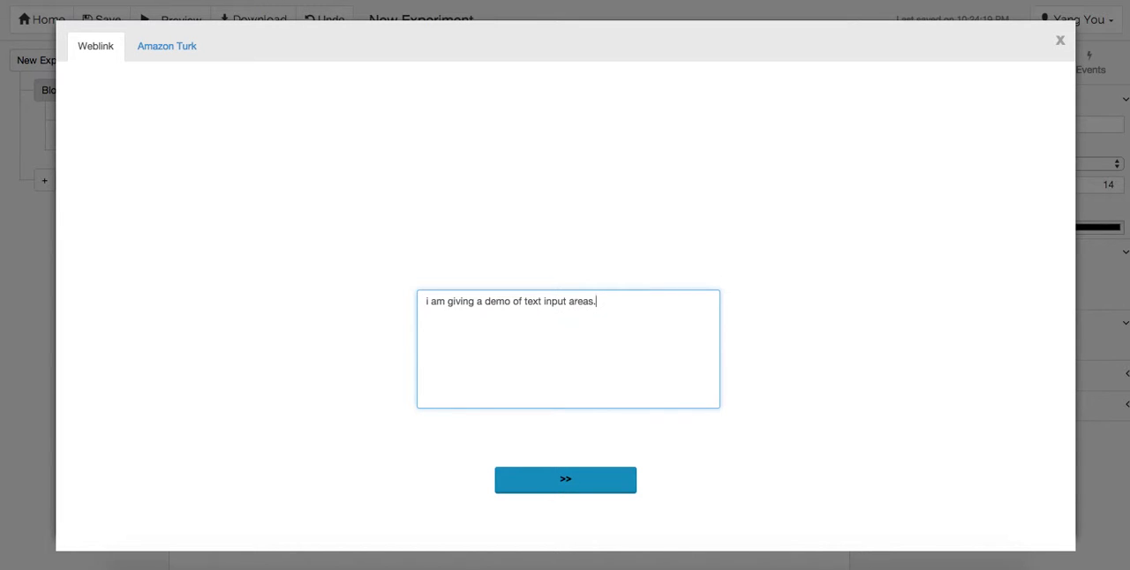
{"action": "left_click", "coordinate": [548, 477]}
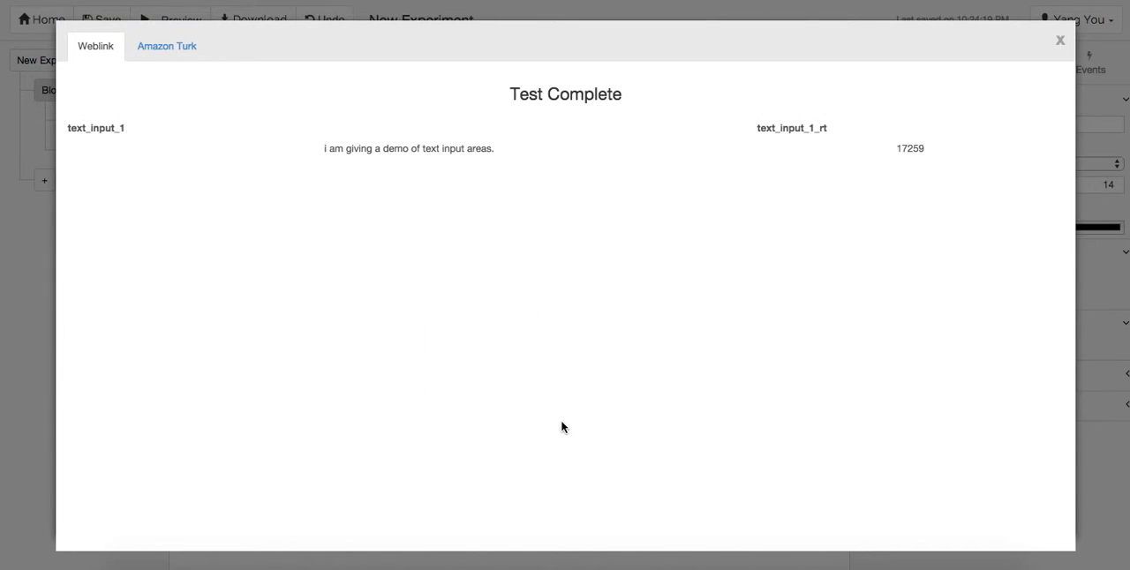
Examine the test results for the text_input_1 variable, its recorded response and its response time
{"action": "left_click_drag", "start_coordinate": [69, 130], "coordinate": [125, 130]}
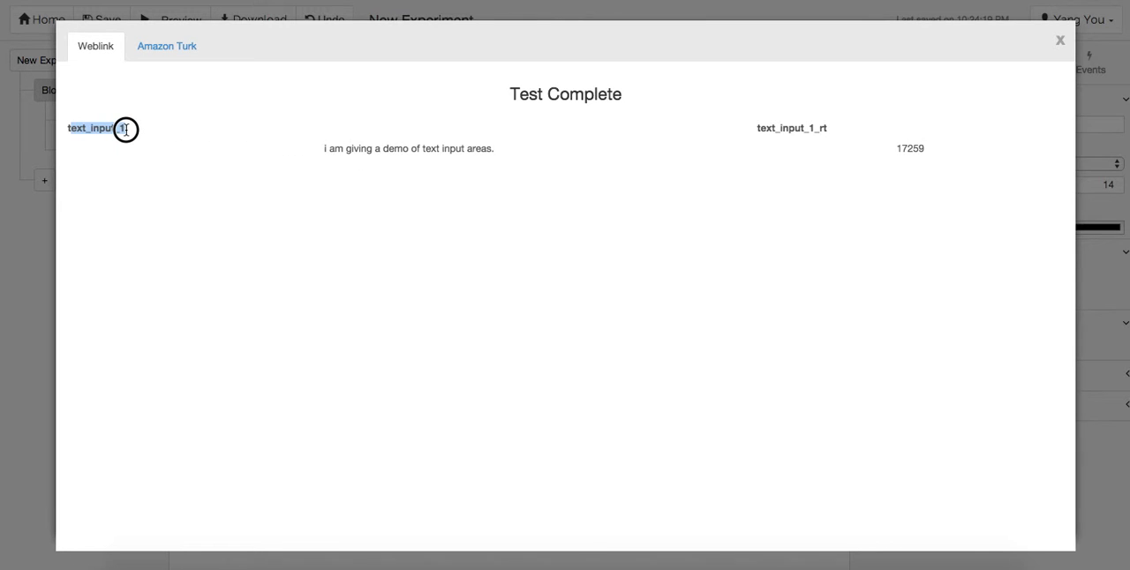
{"action": "left_click", "coordinate": [316, 152]}
{"action": "left_click_drag", "start_coordinate": [316, 152], "coordinate": [501, 152]}
{"action": "left_click_drag", "start_coordinate": [879, 146], "coordinate": [929, 146]}
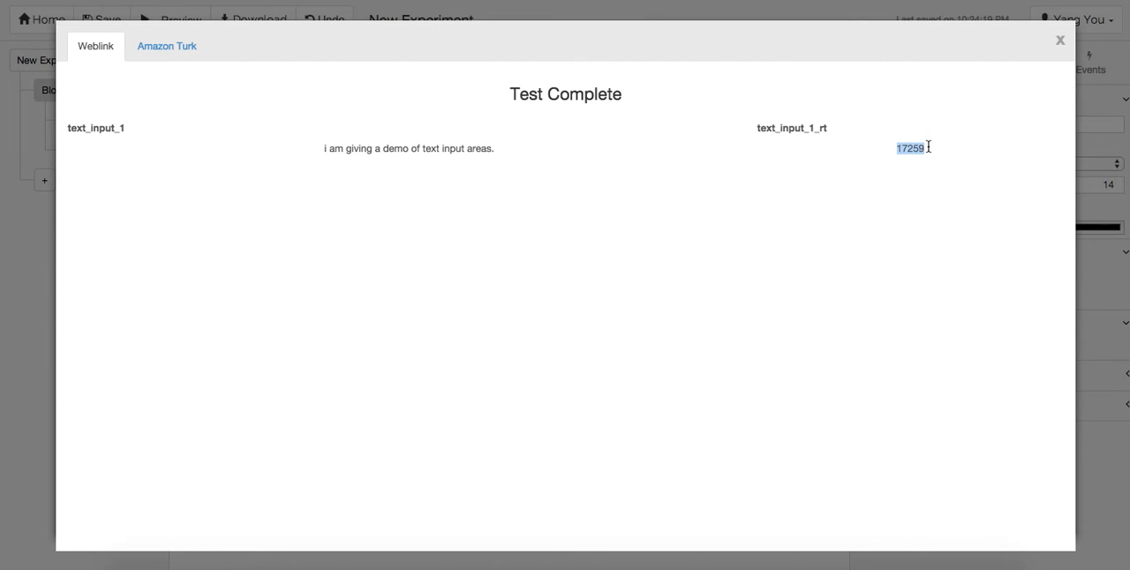